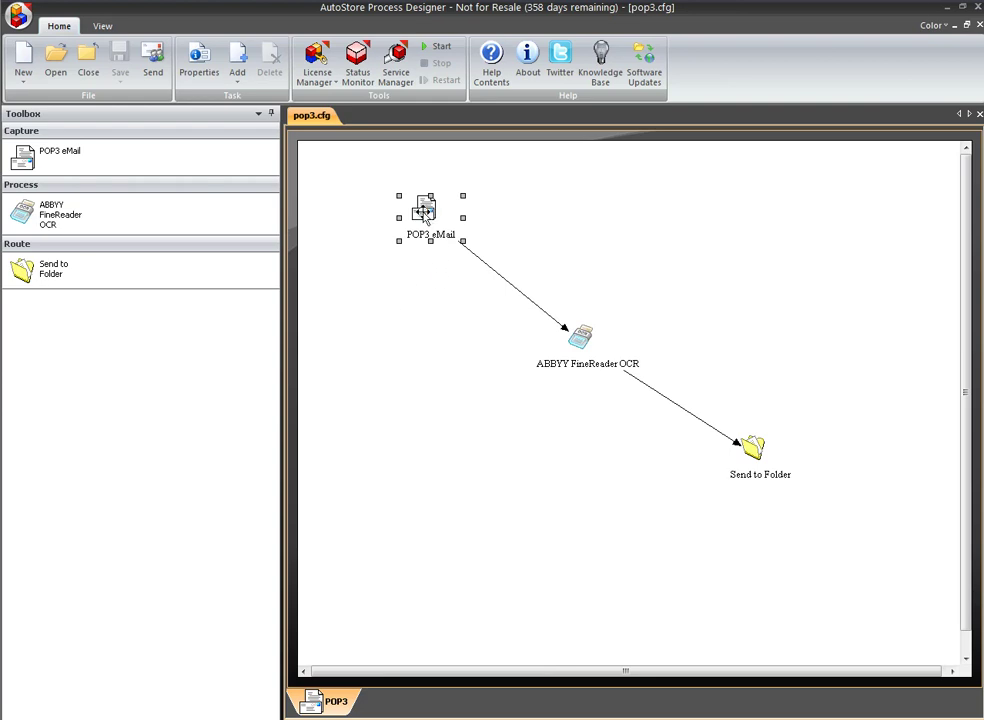
Open the POP3 eMail settings, showing server pop.gmail.com on SSL port 995
double_click(425, 214)
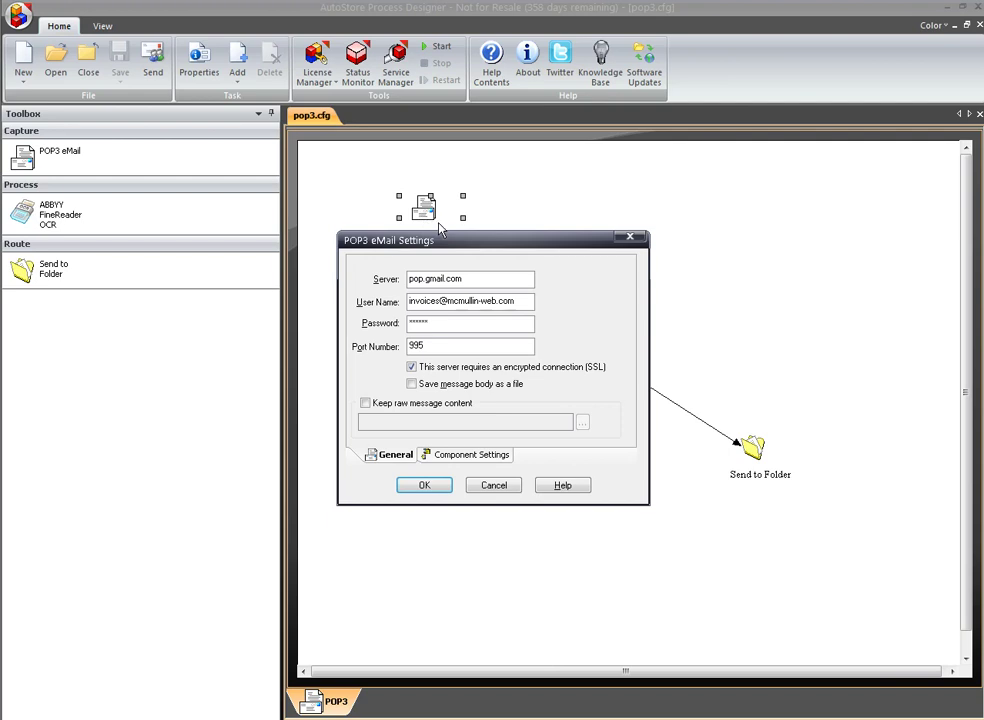
drag(440, 232, 437, 189)
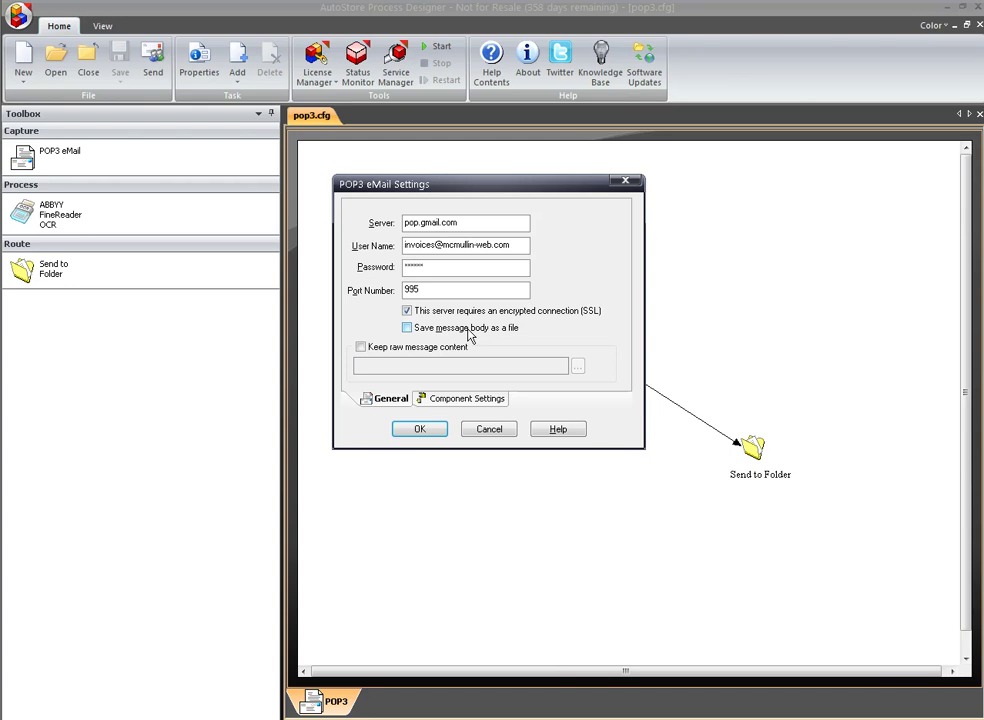
Review the ABBYY FineReader OCR settings, confirming English text output as a PDF file
click(470, 399)
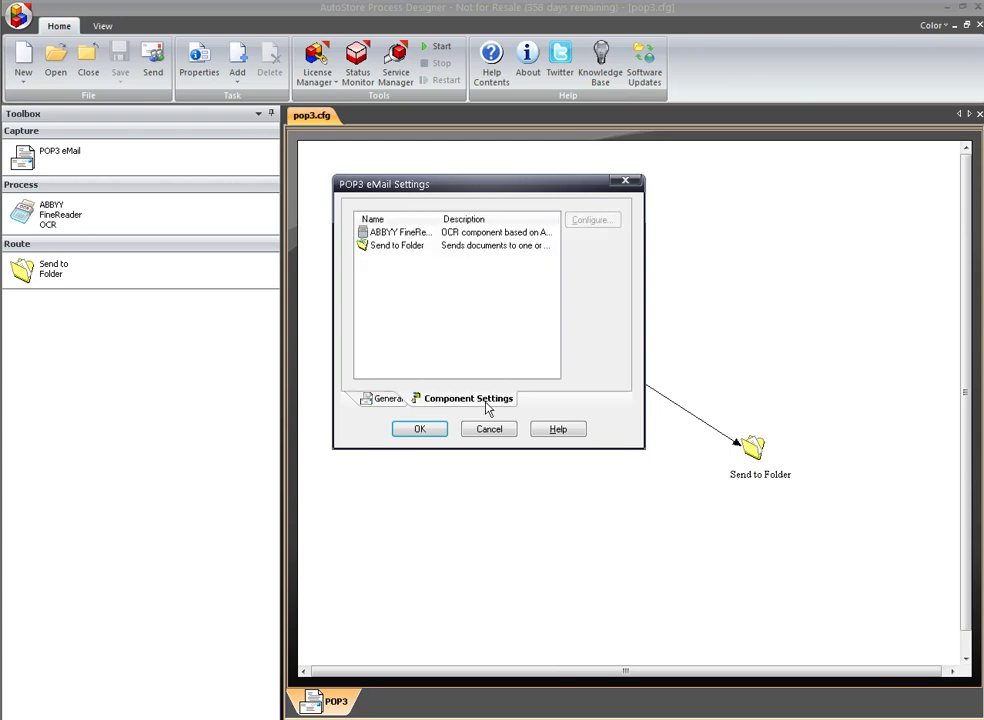
click(392, 232)
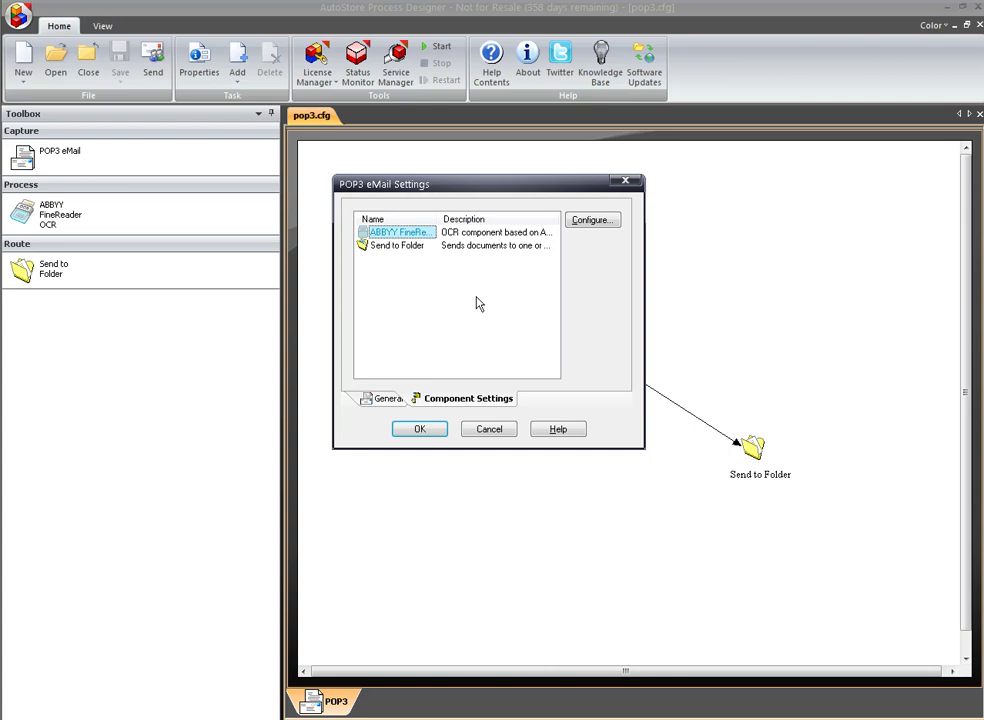
click(606, 226)
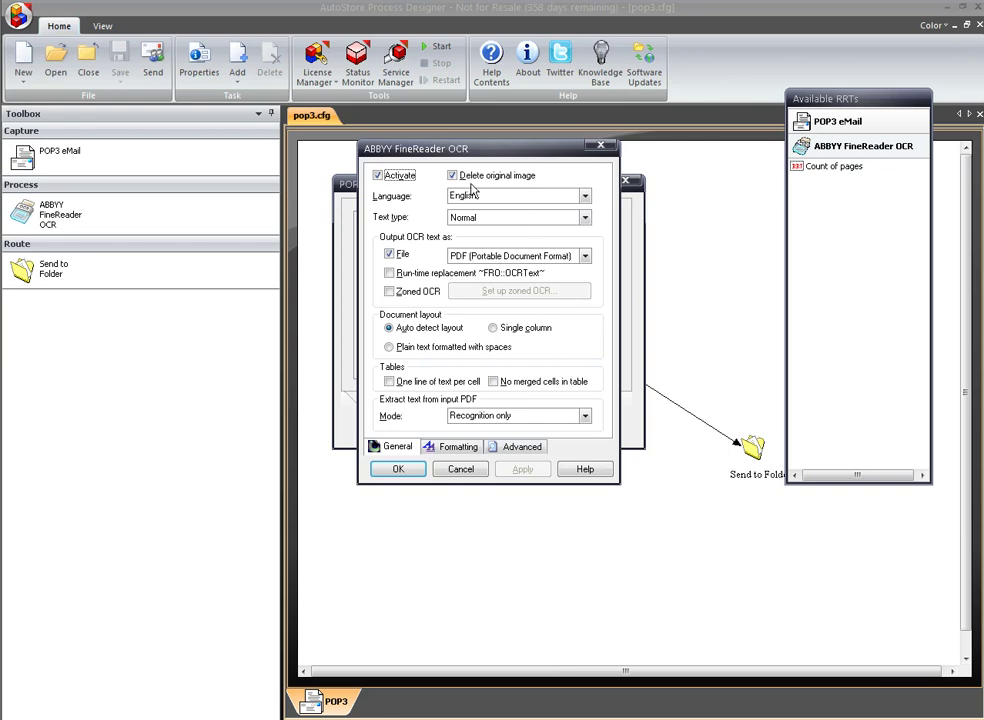
click(400, 469)
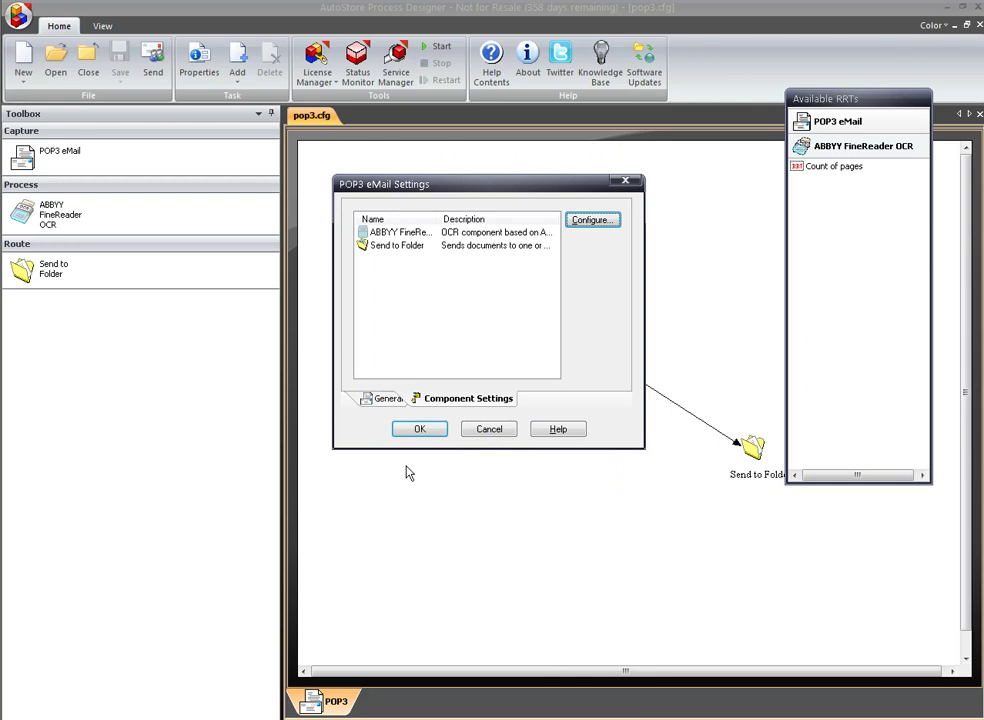
click(408, 248)
Open the E:\pop3\ destination's configuration with FileName-based renaming and view its PDF summary properties
click(596, 221)
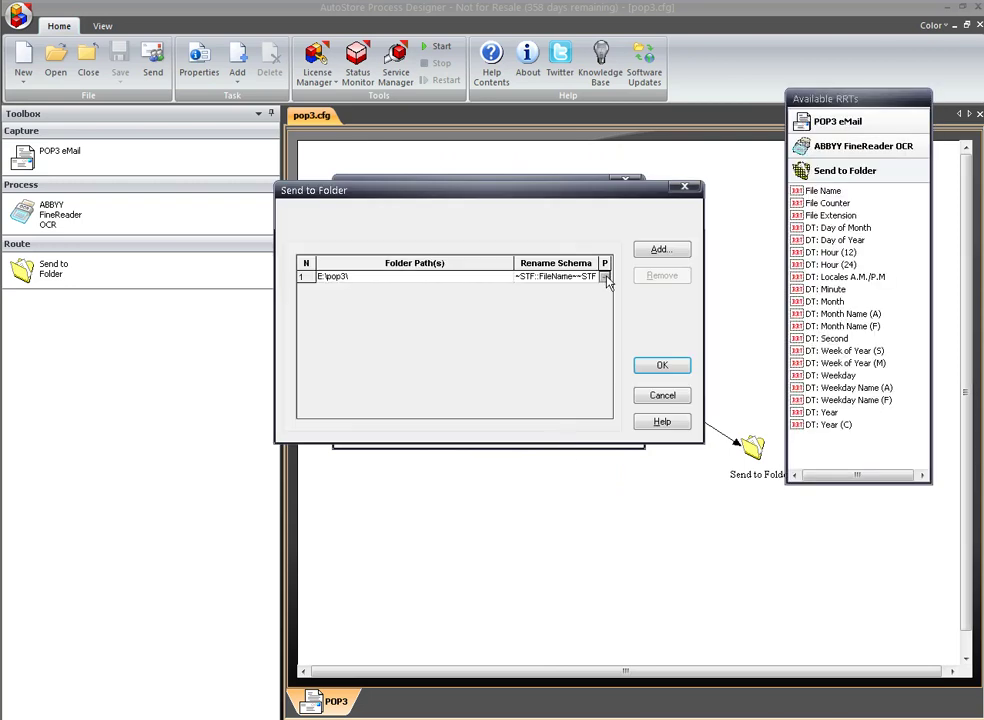
click(605, 278)
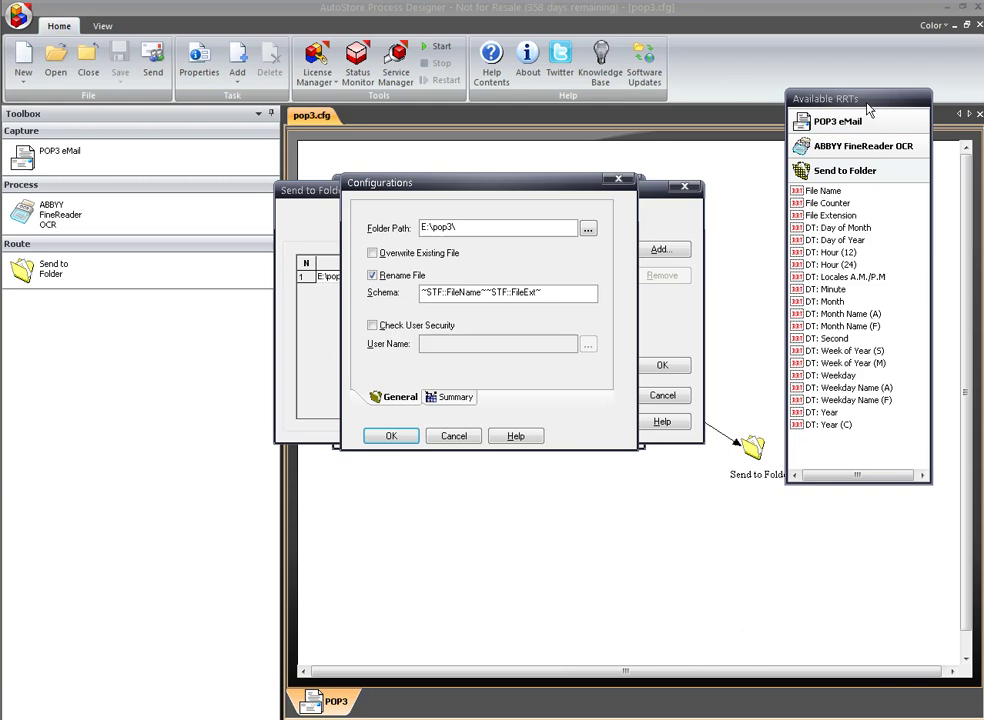
drag(868, 110, 868, 96)
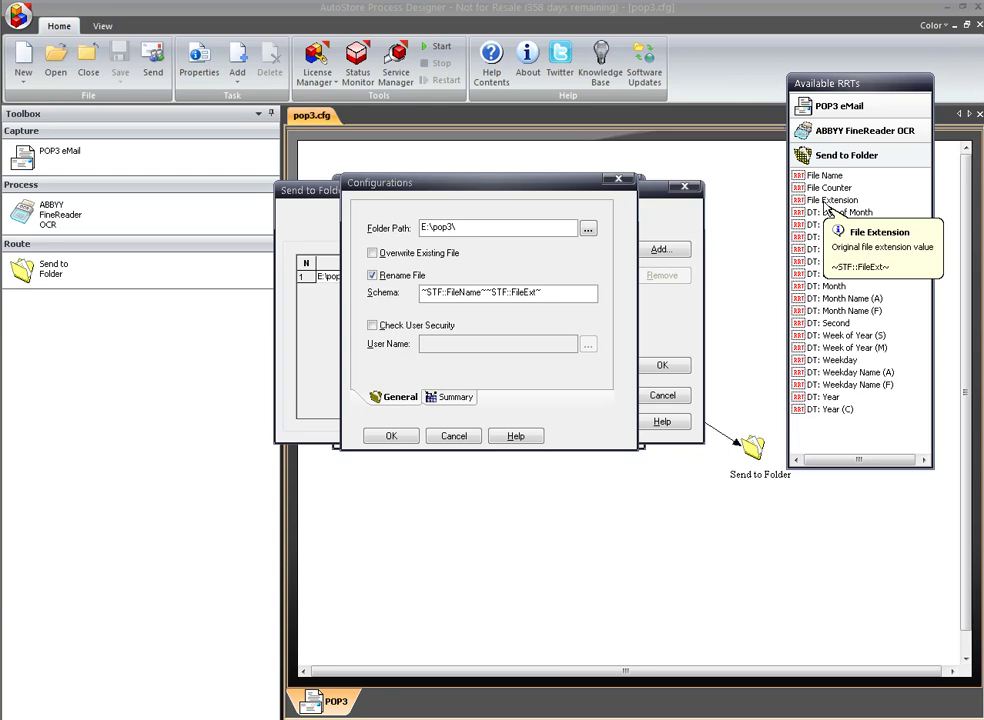
click(455, 397)
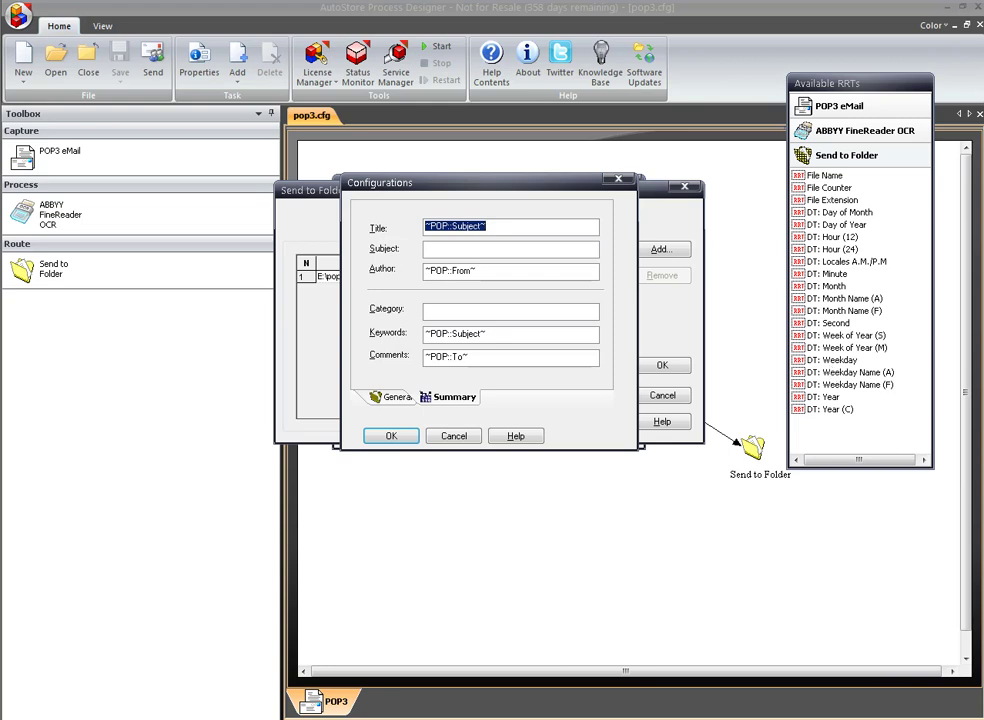
Set Title and Keywords to ~POP::Subject~, Author to ~POP::From~, Comments to ~POP::To~
click(872, 110)
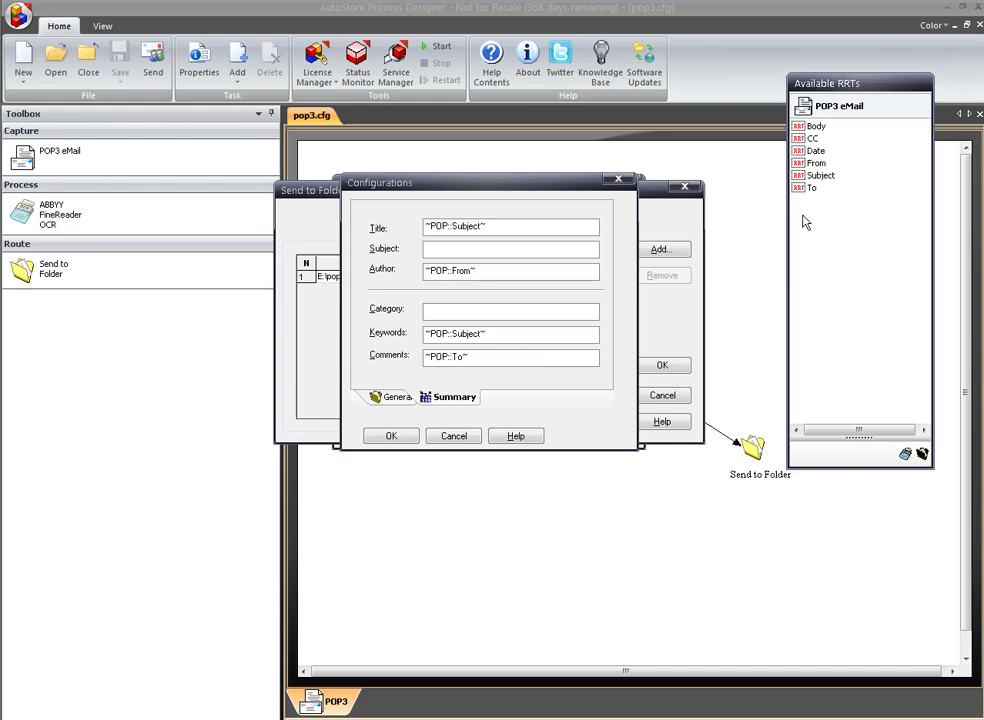
click(391, 436)
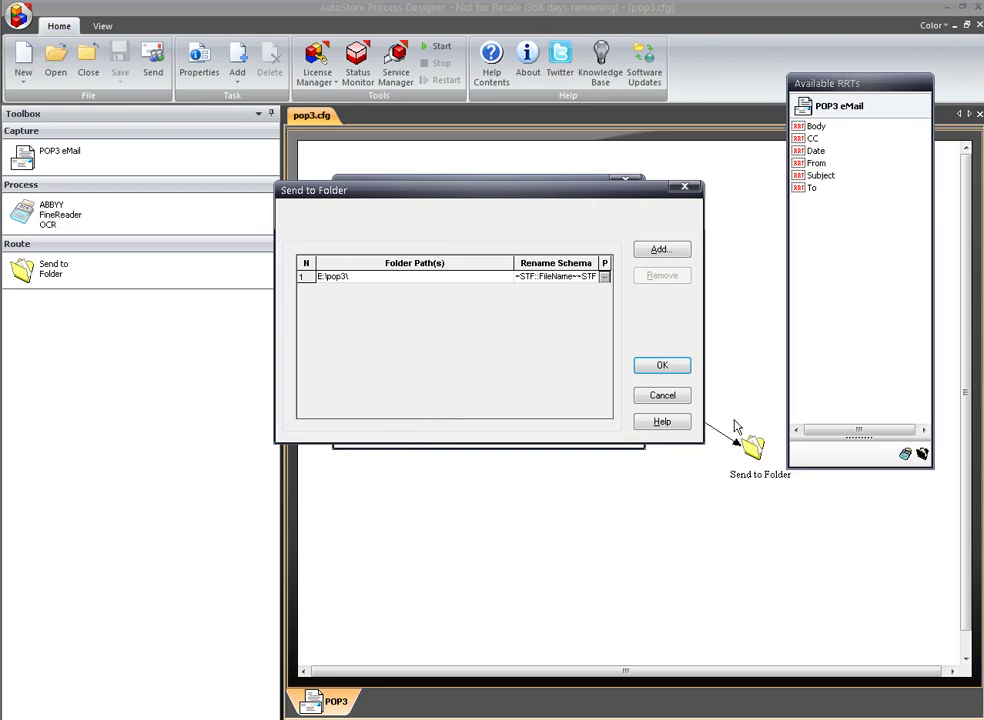
Close the AutoStore dialogs and attach 00061B7A.TIF to the Outlook invoice email
click(677, 366)
click(425, 432)
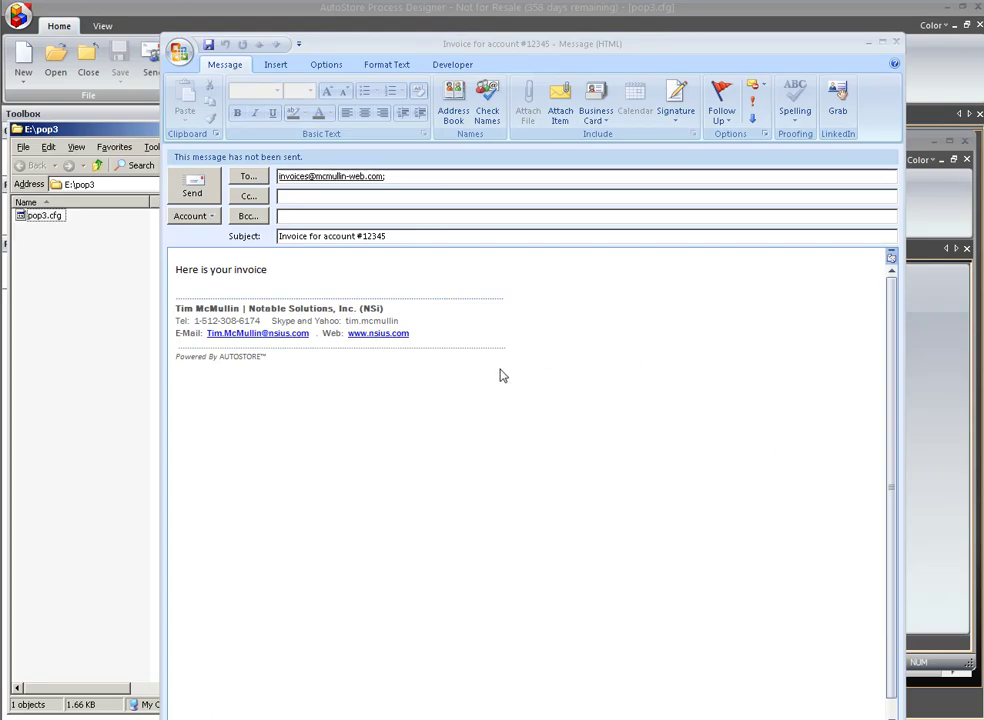
click(485, 50)
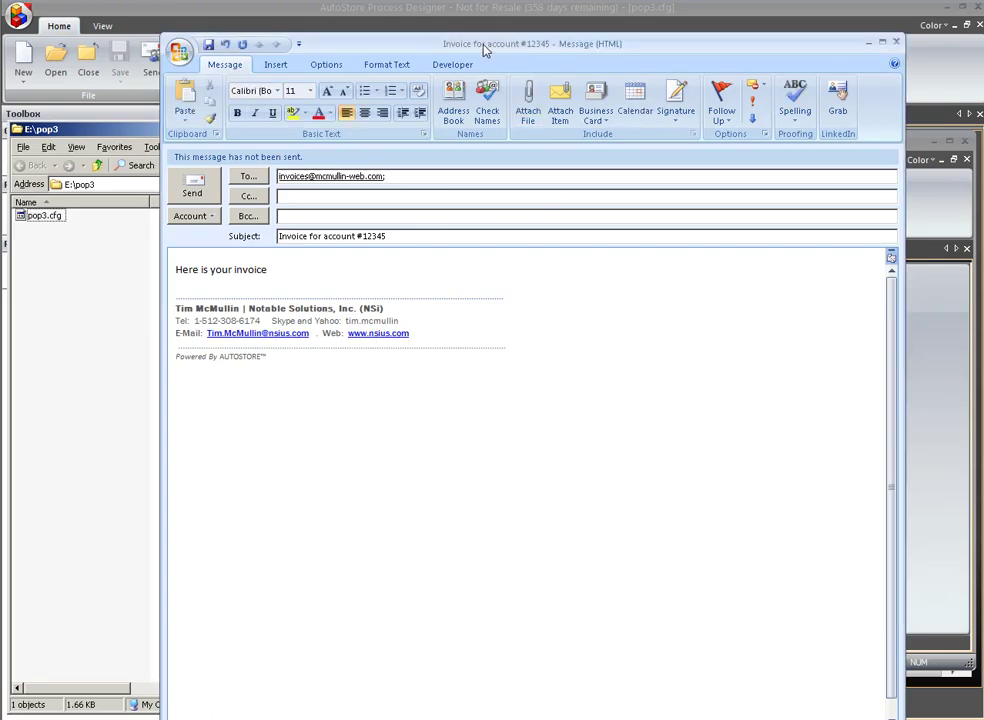
click(528, 103)
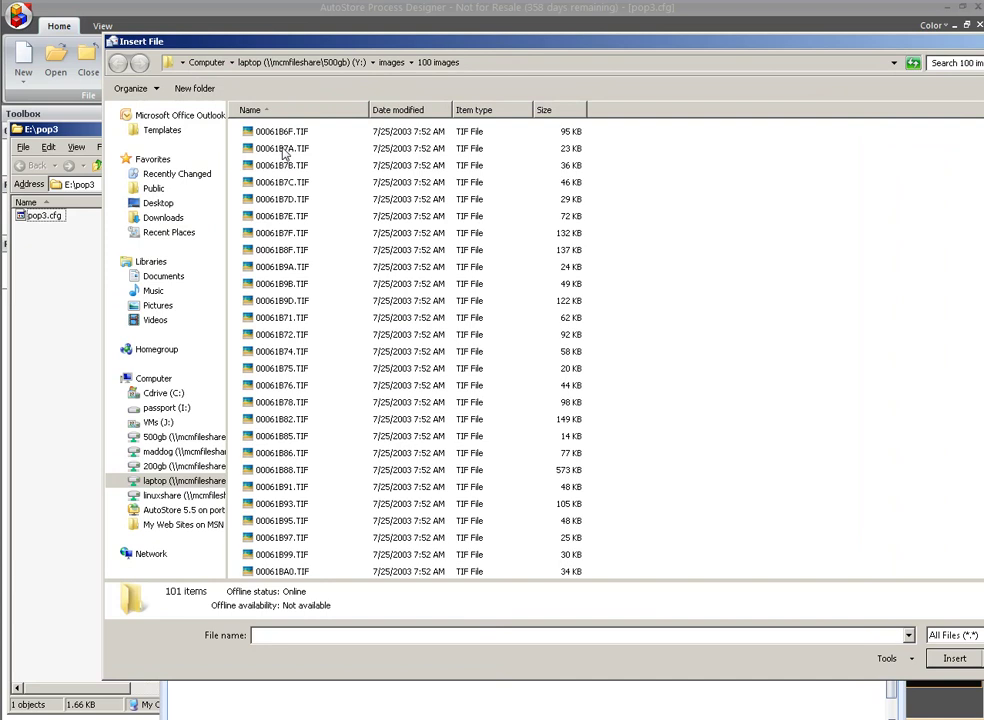
click(297, 148)
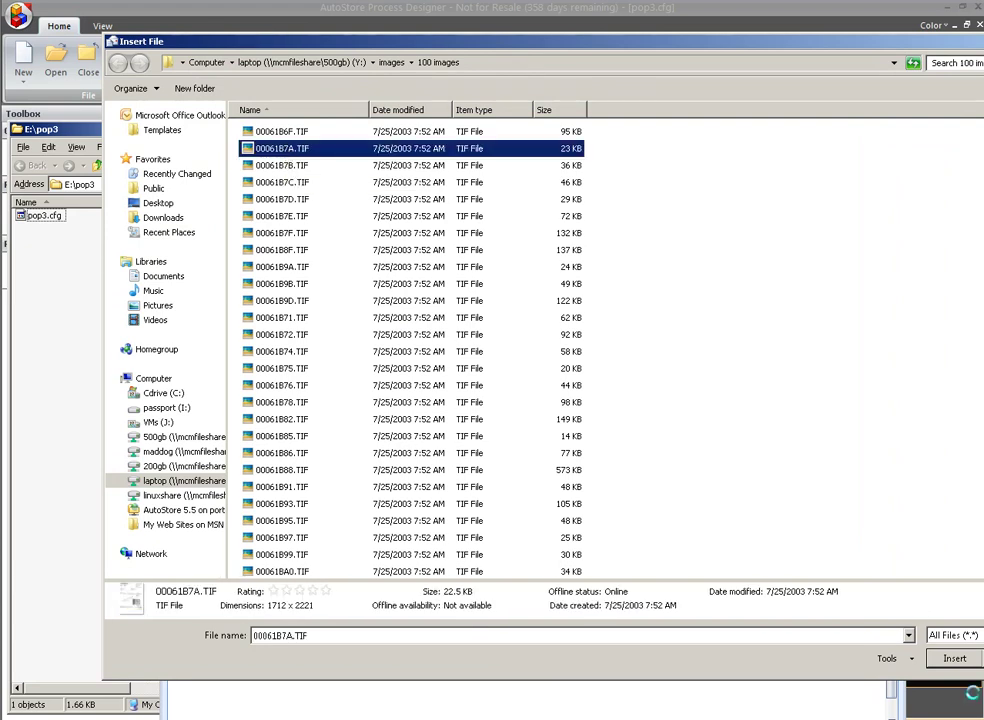
click(954, 658)
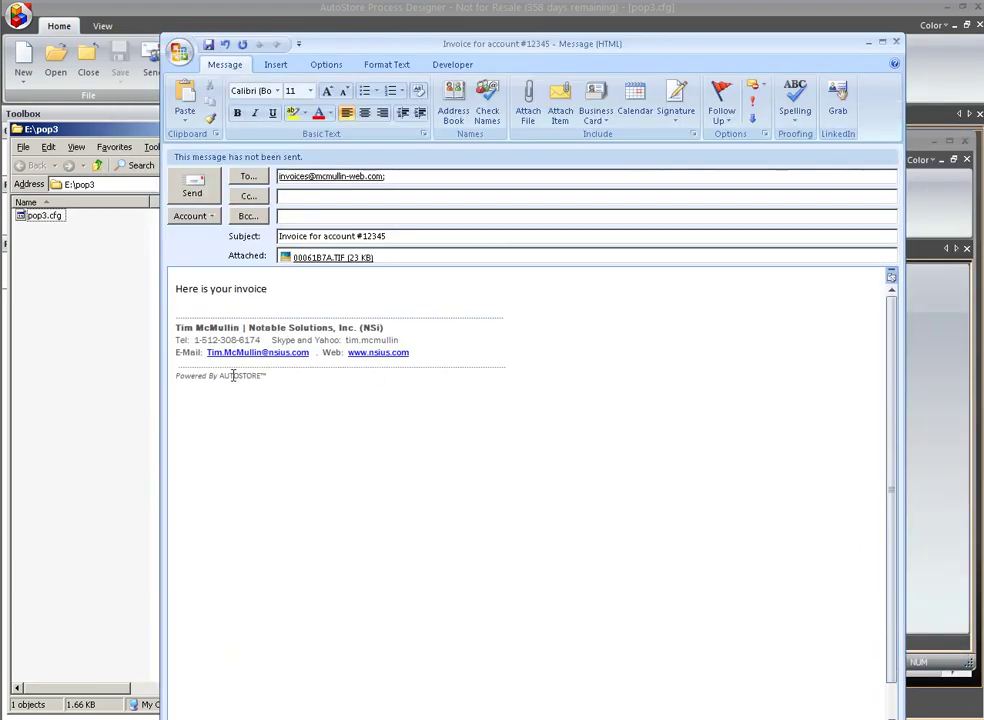
Highlight the email's subject text, then return to the message body
click(383, 237)
drag(383, 237, 250, 320)
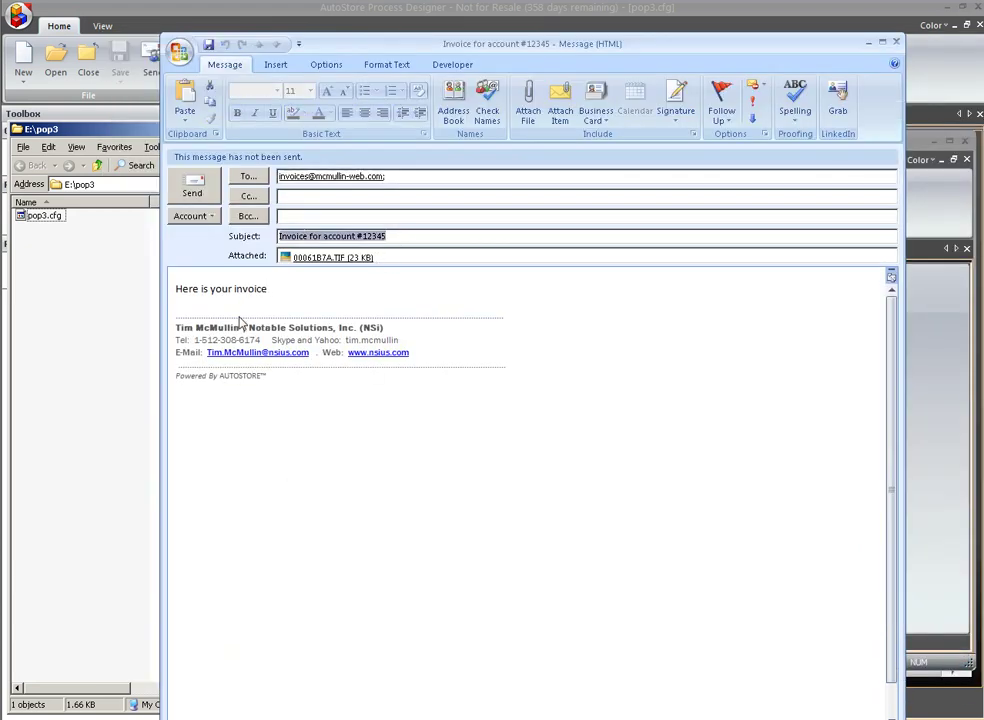
click(335, 293)
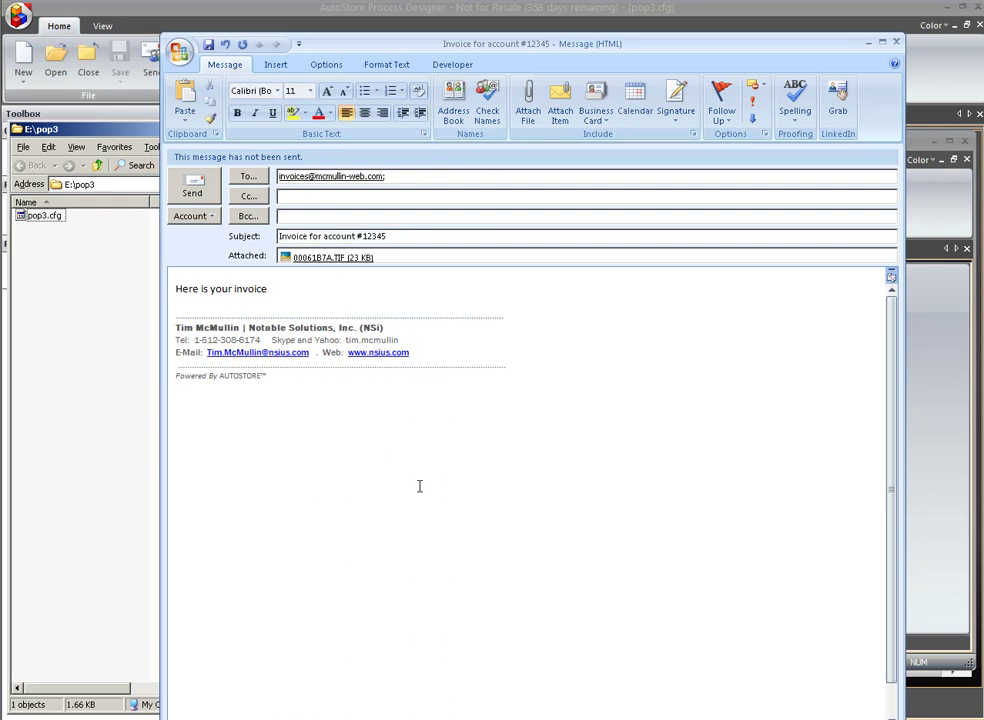
Send the invoice email, watch the AutoStore:1505 log, pause it, and select 00061B7A.pdf in E:\pop3
click(192, 185)
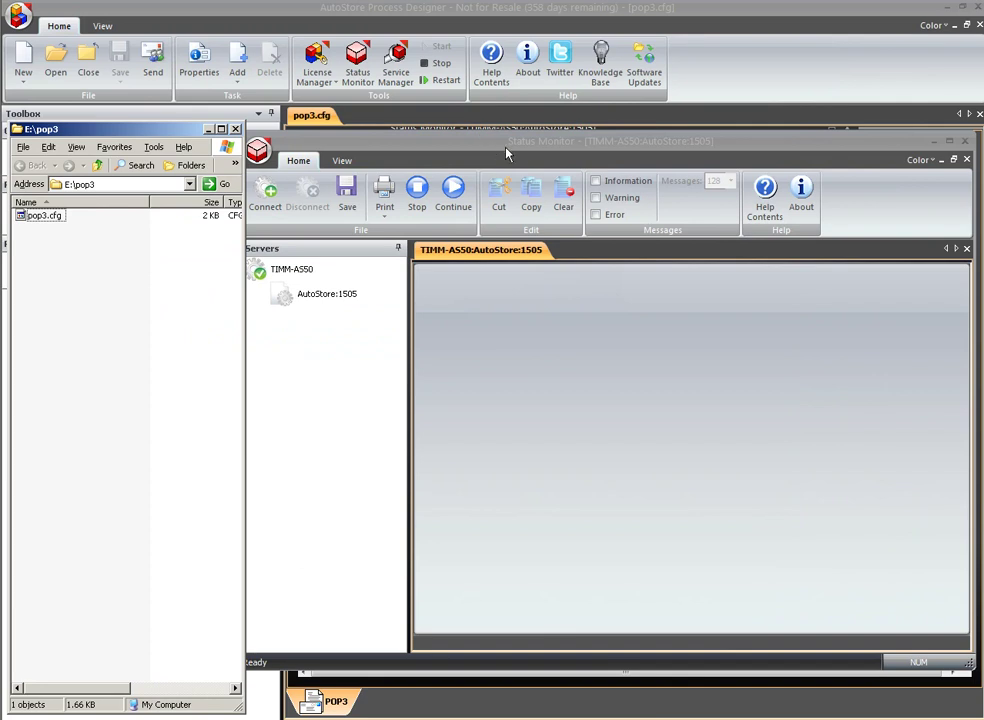
click(326, 294)
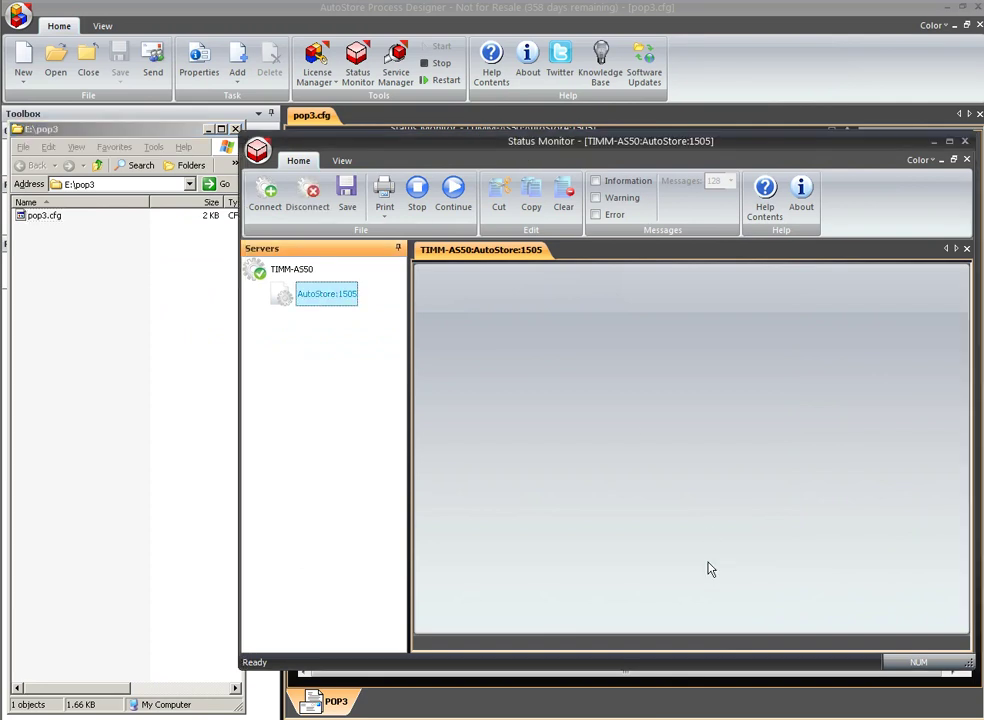
click(121, 257)
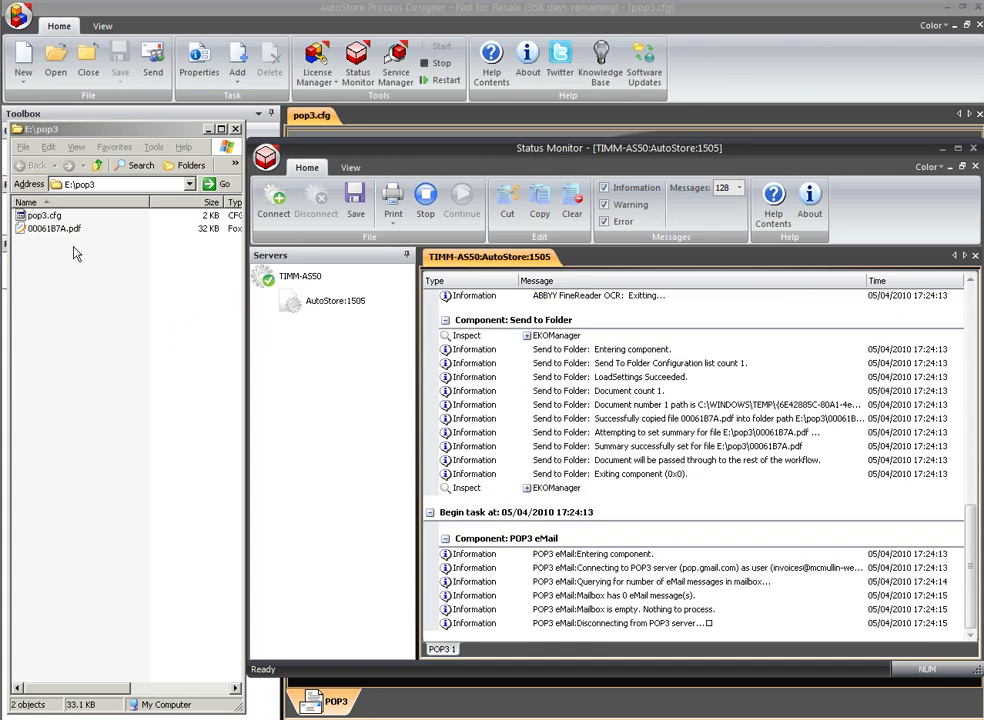
click(105, 130)
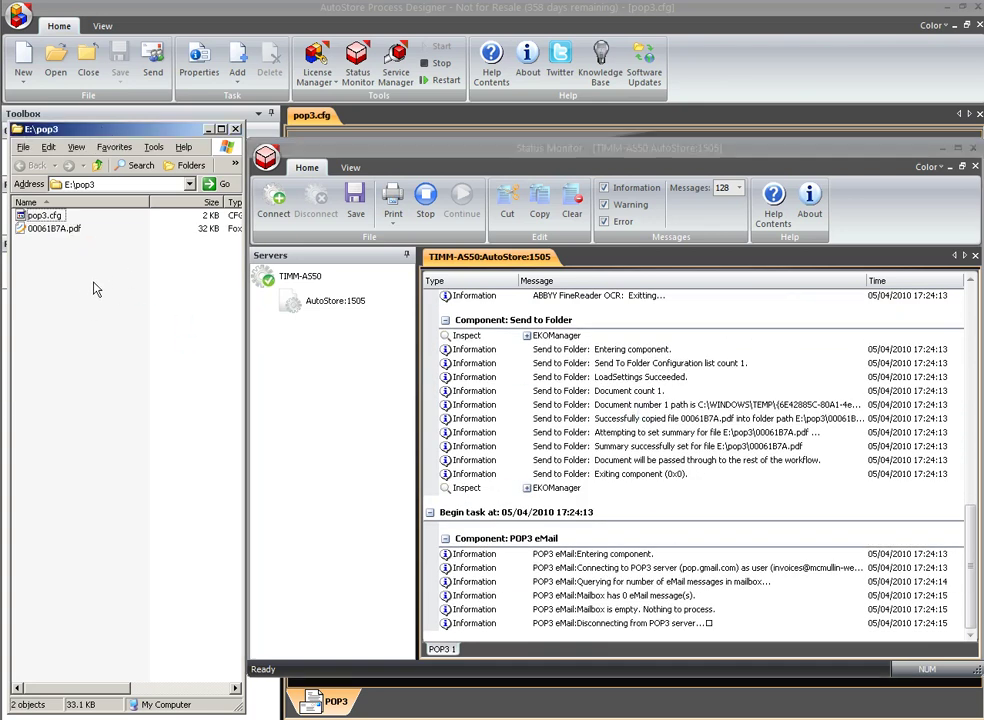
click(426, 204)
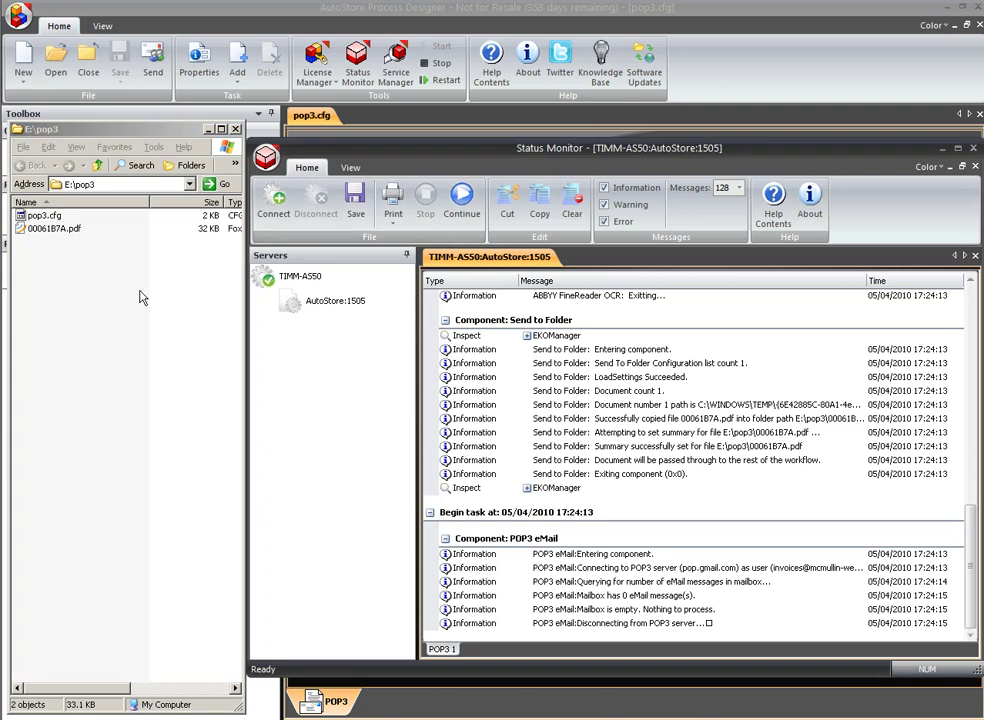
click(62, 229)
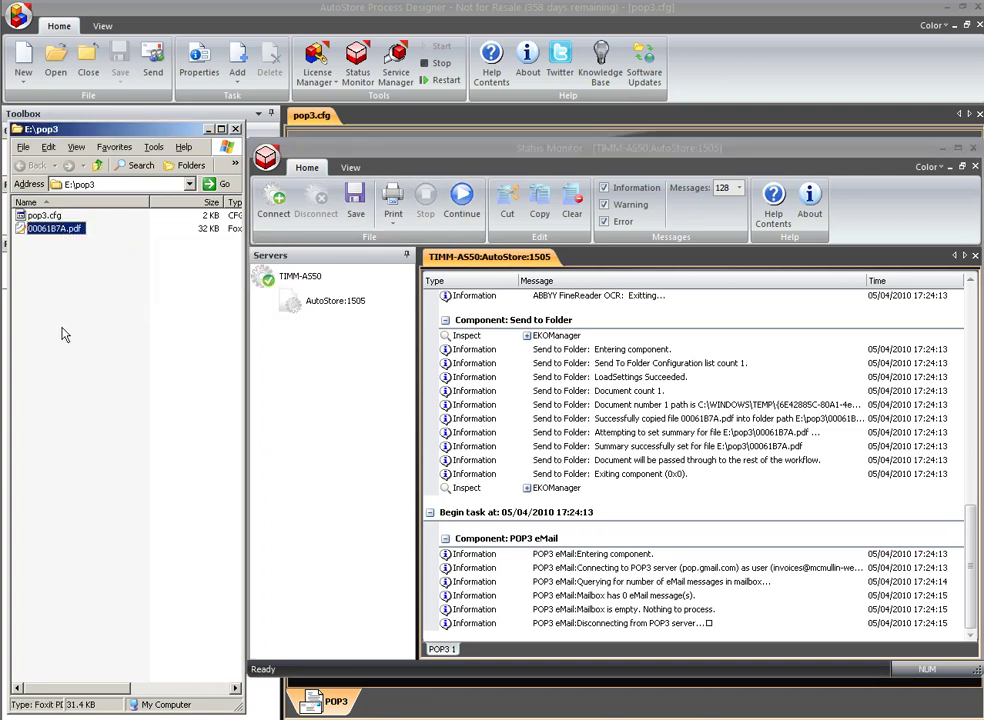
double_click(57, 231)
right_click(55, 232)
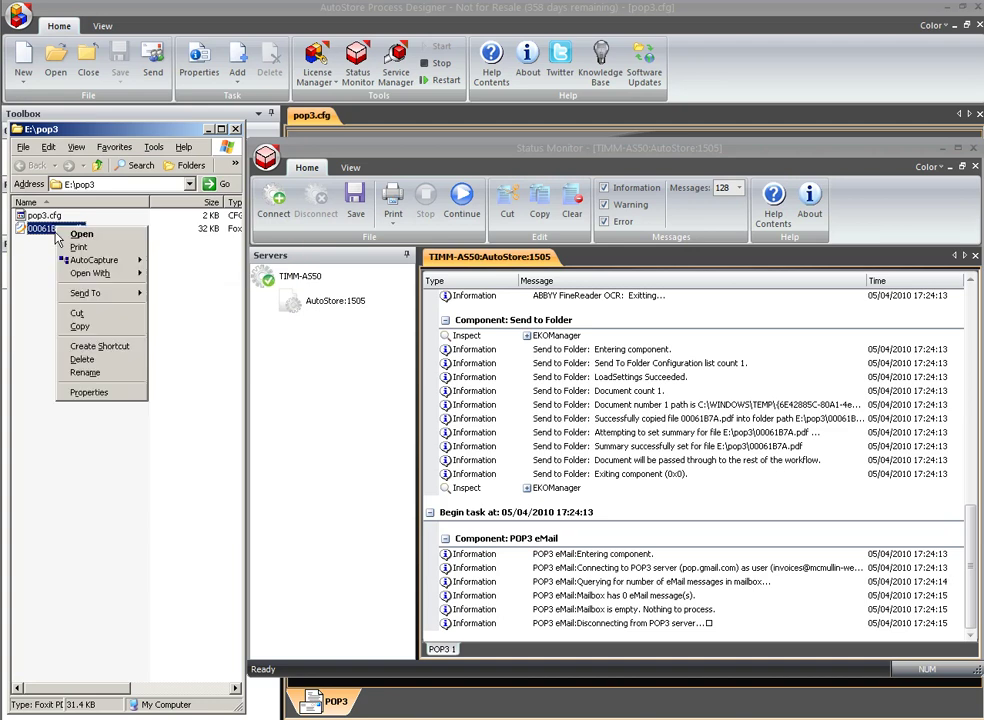
click(100, 395)
click(165, 257)
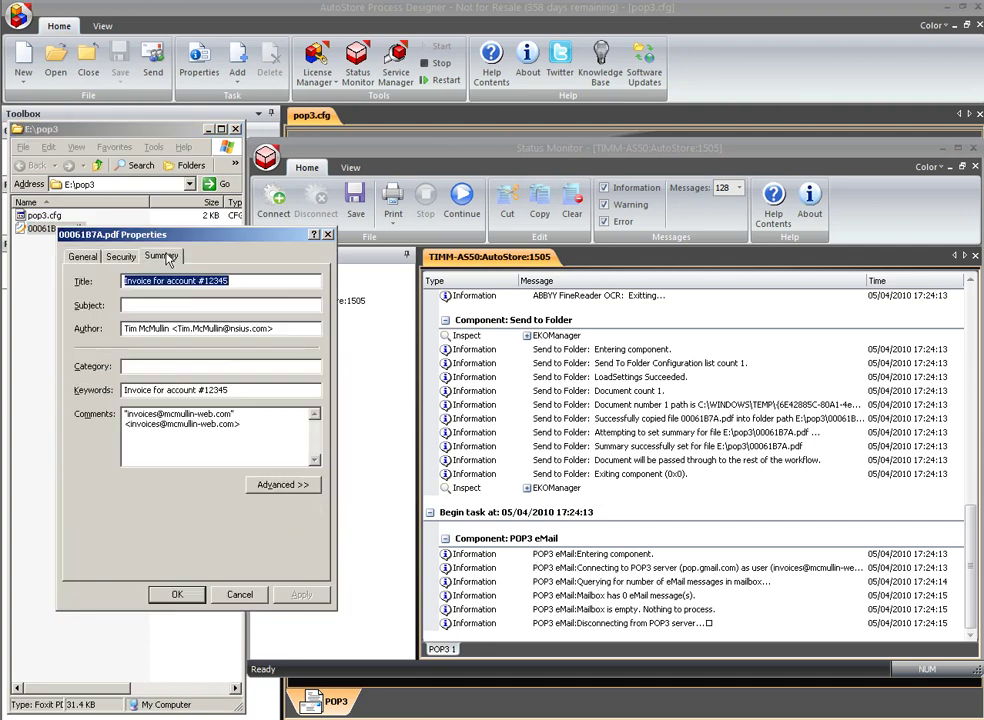
click(248, 282)
drag(248, 282, 123, 281)
drag(276, 329, 121, 331)
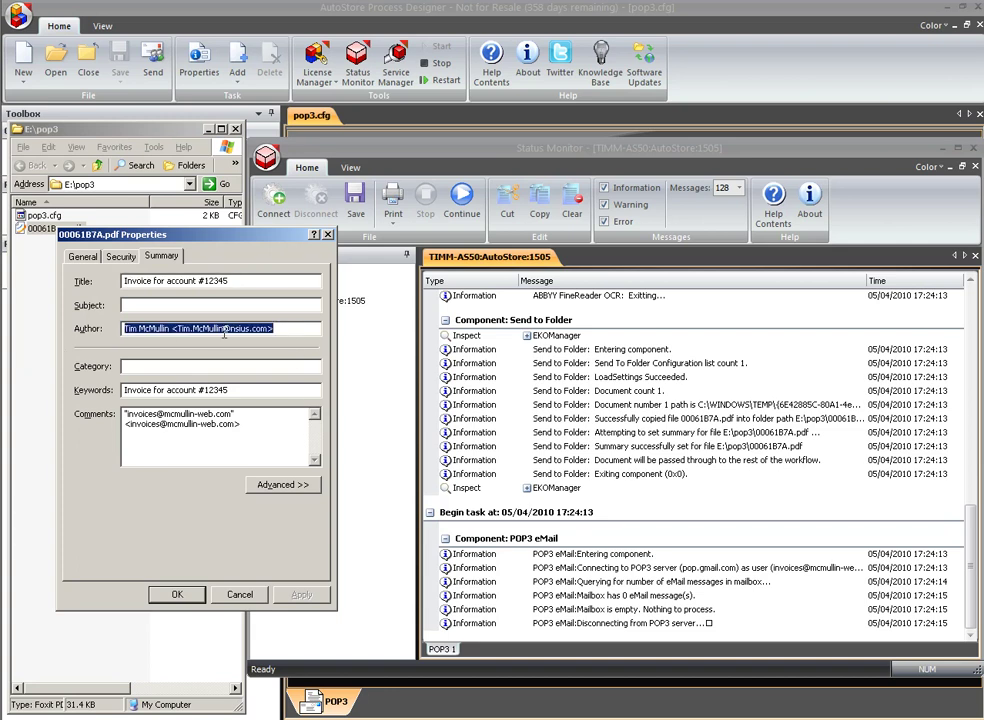
click(250, 420)
drag(257, 392, 66, 414)
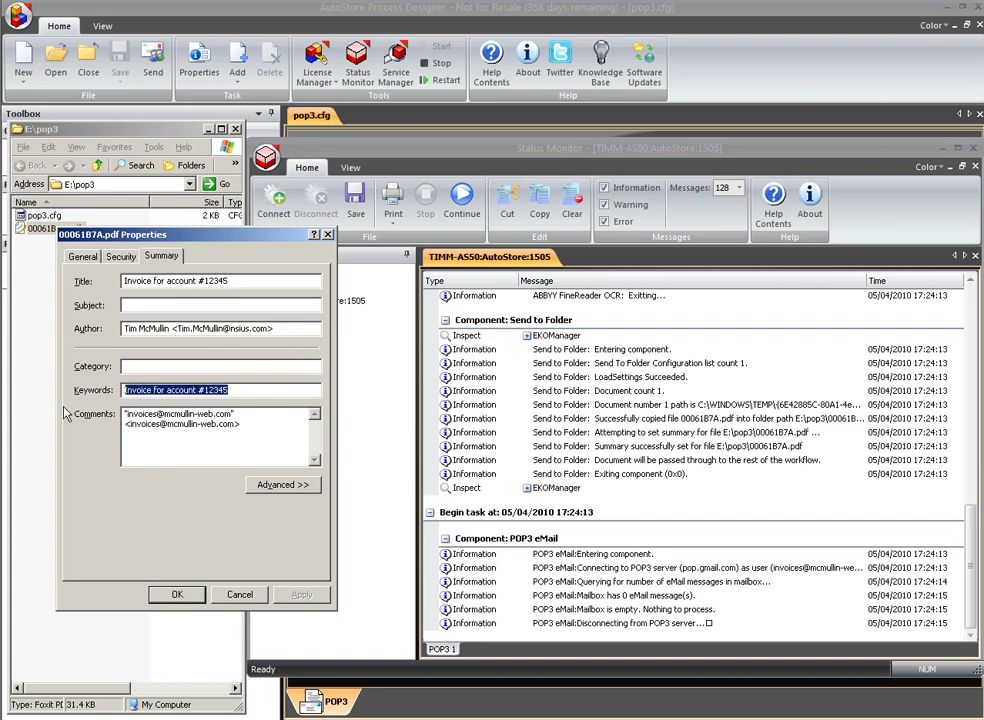
click(168, 456)
drag(238, 424, 92, 428)
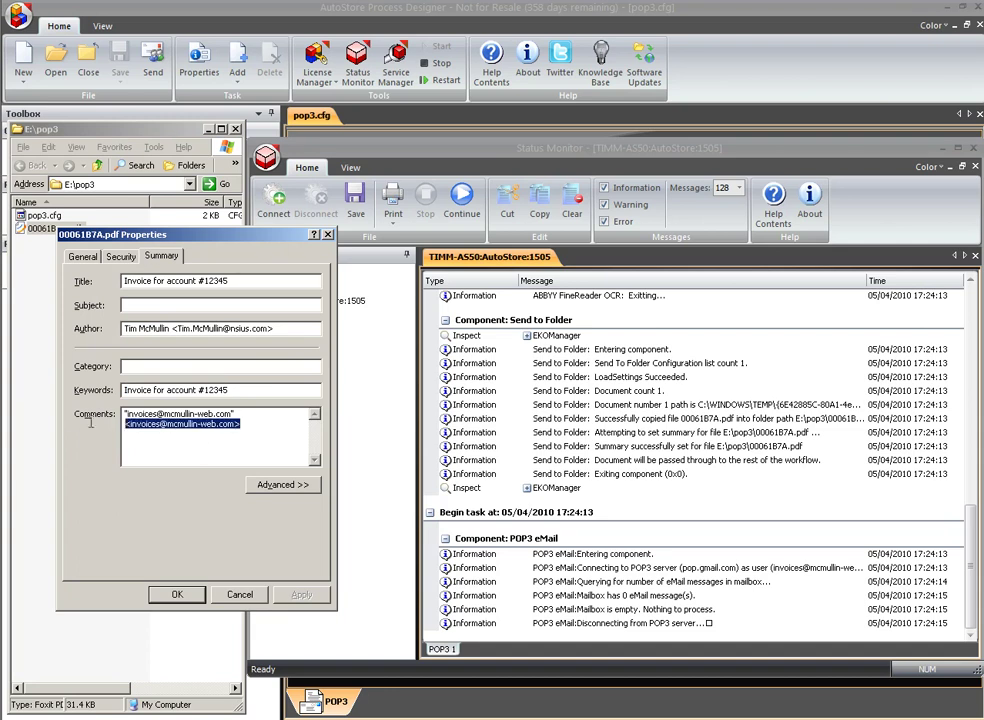
click(180, 597)
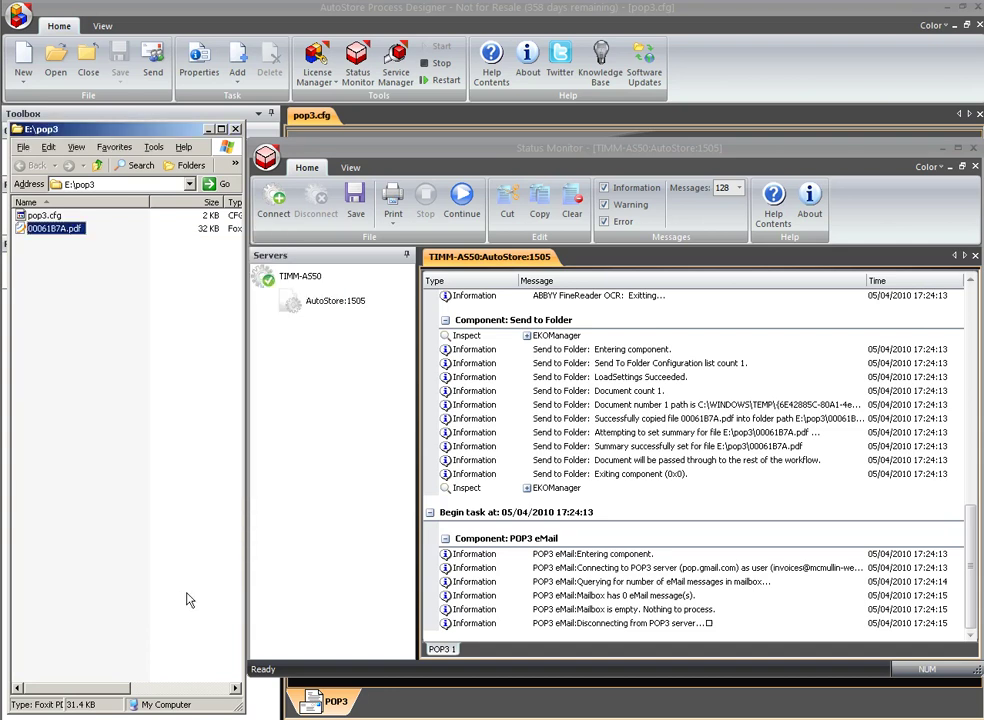